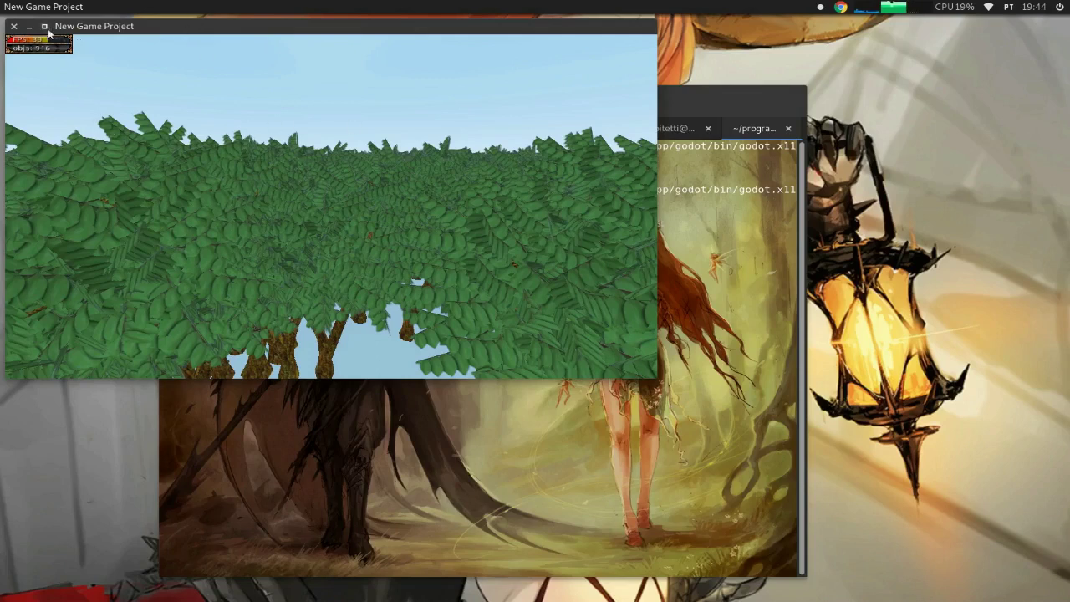
Close the running New Game Project game window
left_click(13, 27)
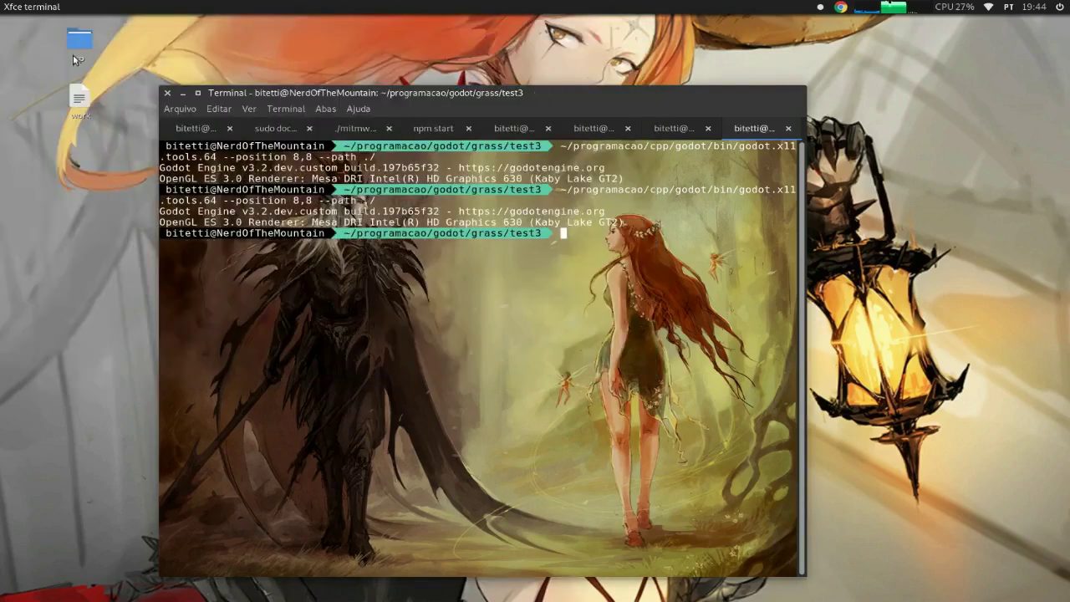
key("super")
type("godot")
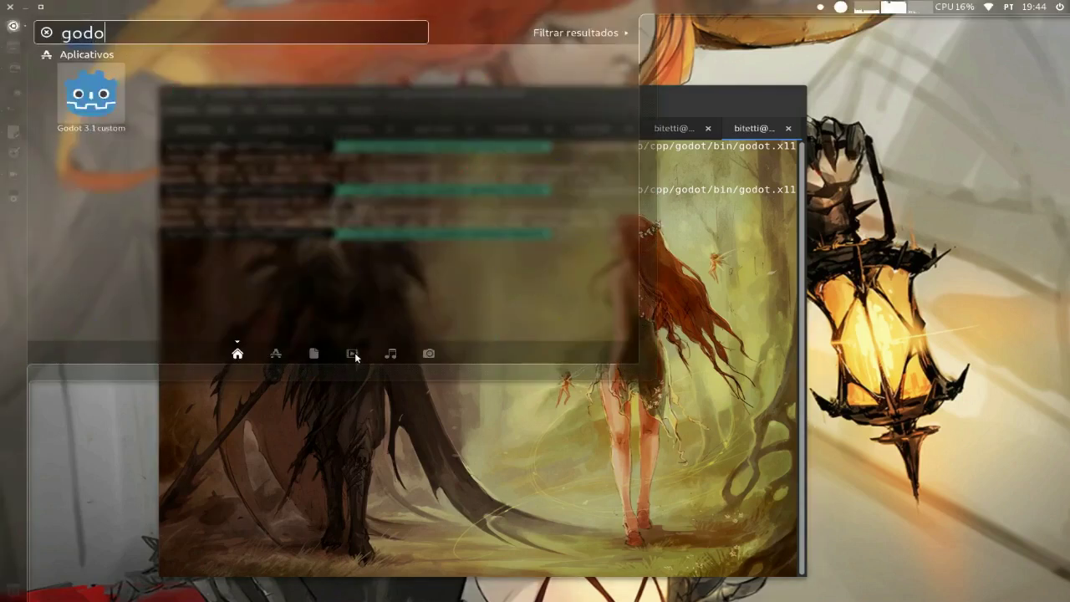
key("Escape")
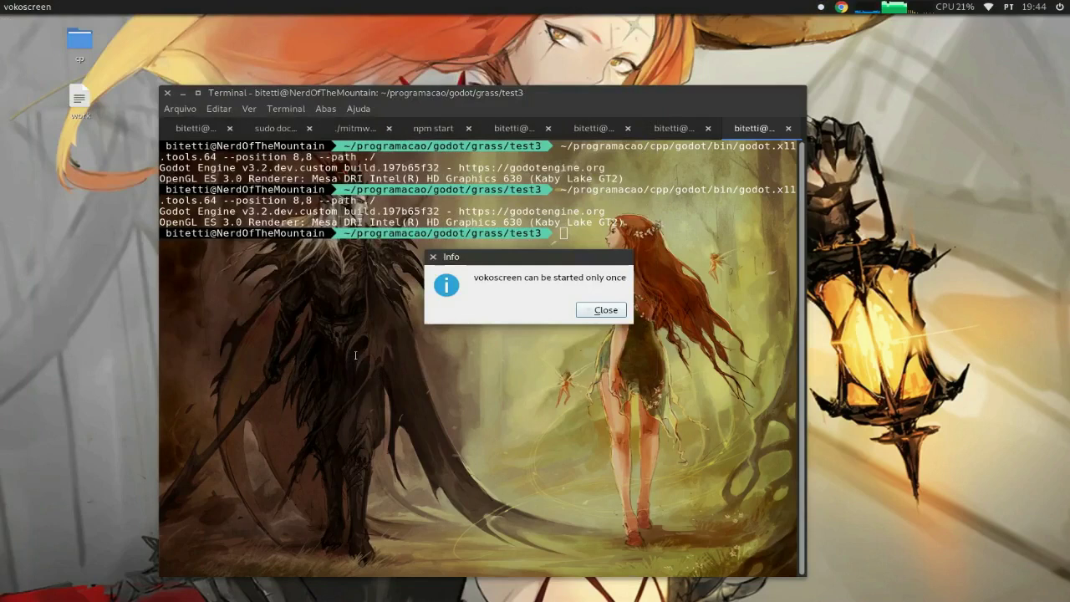
left_click(606, 311)
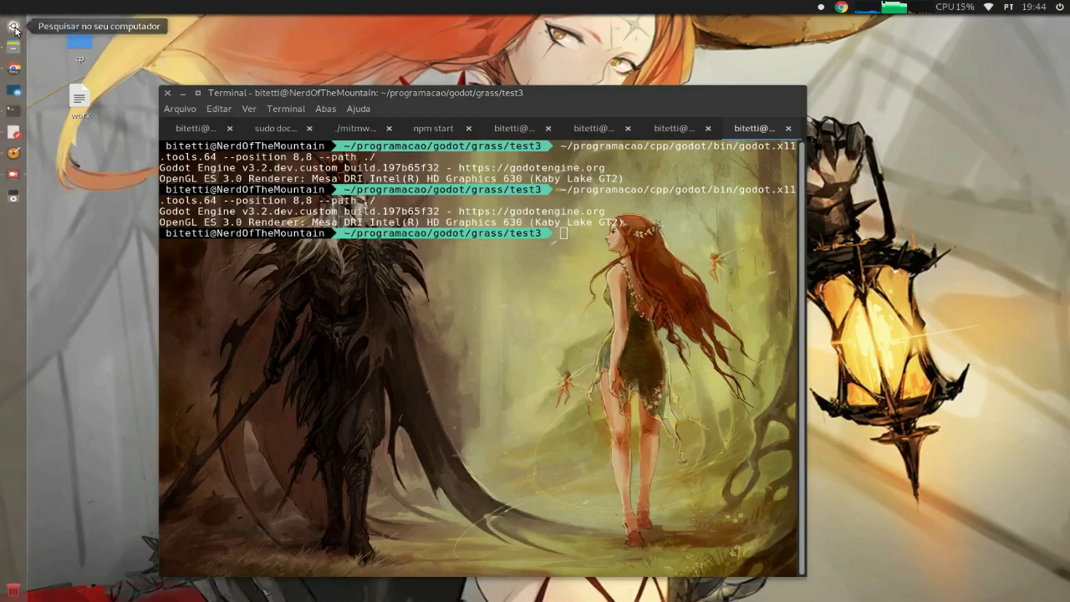
Search the computer for Godot, launch Godot 3.1 custom and open the project Novo Projeto de Jogo
left_click(13, 28)
type("godo")
left_click(107, 123)
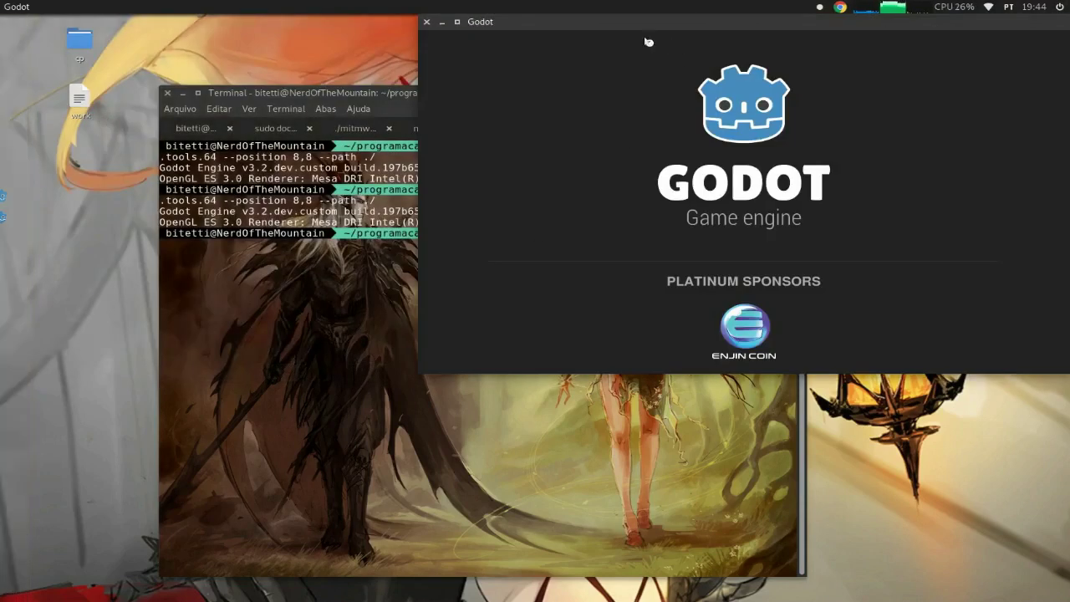
scroll(552, 230, "down", 1)
scroll(553, 228, "down", 5)
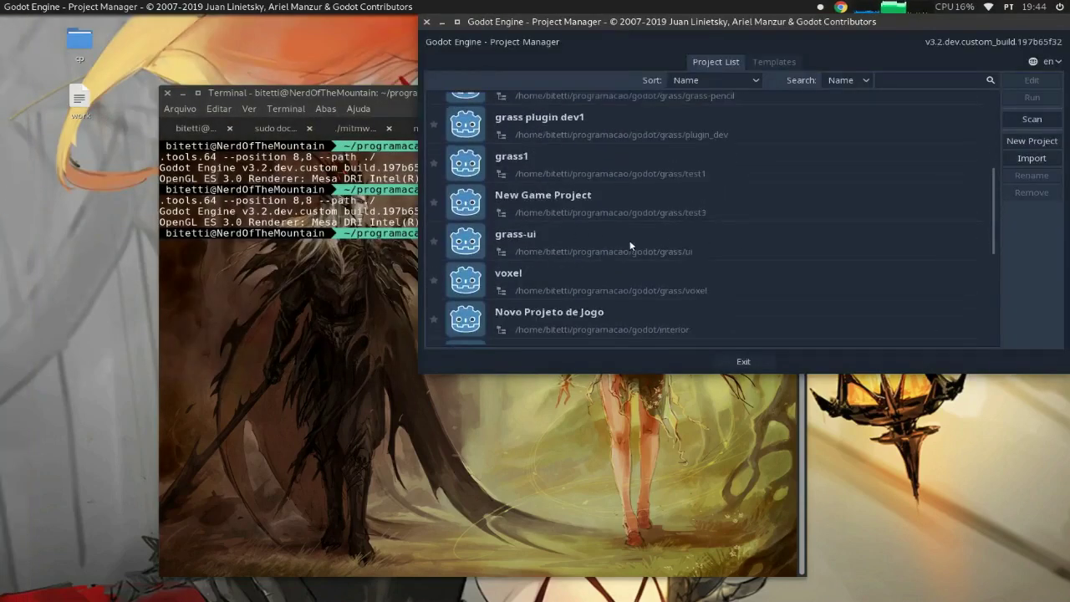
scroll(652, 243, "down", 2)
double_click(625, 220)
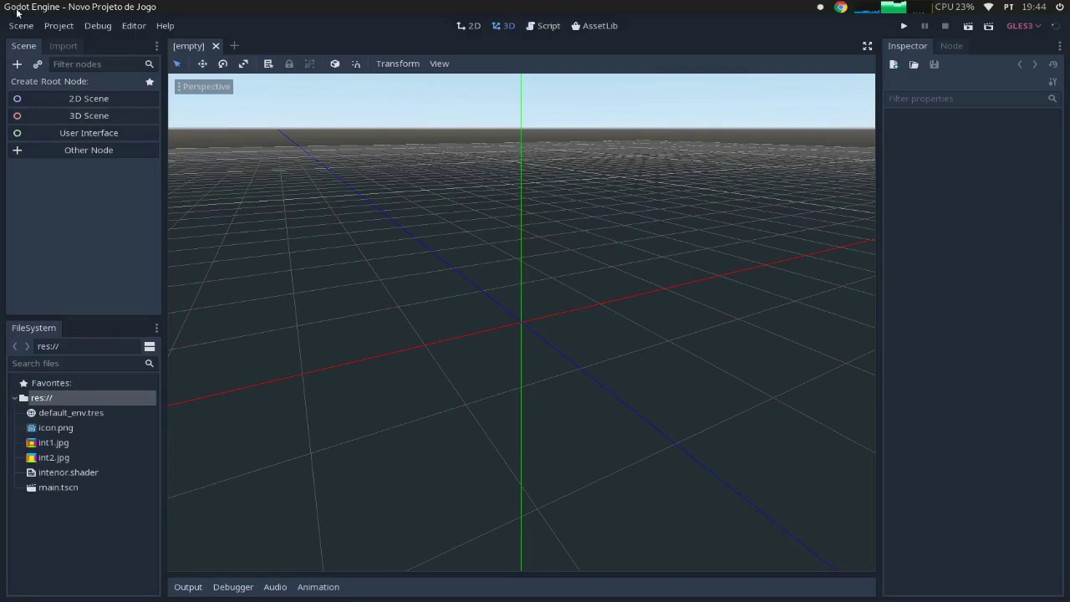
Quit the editor for Novo Projeto de Jogo
left_click(25, 28)
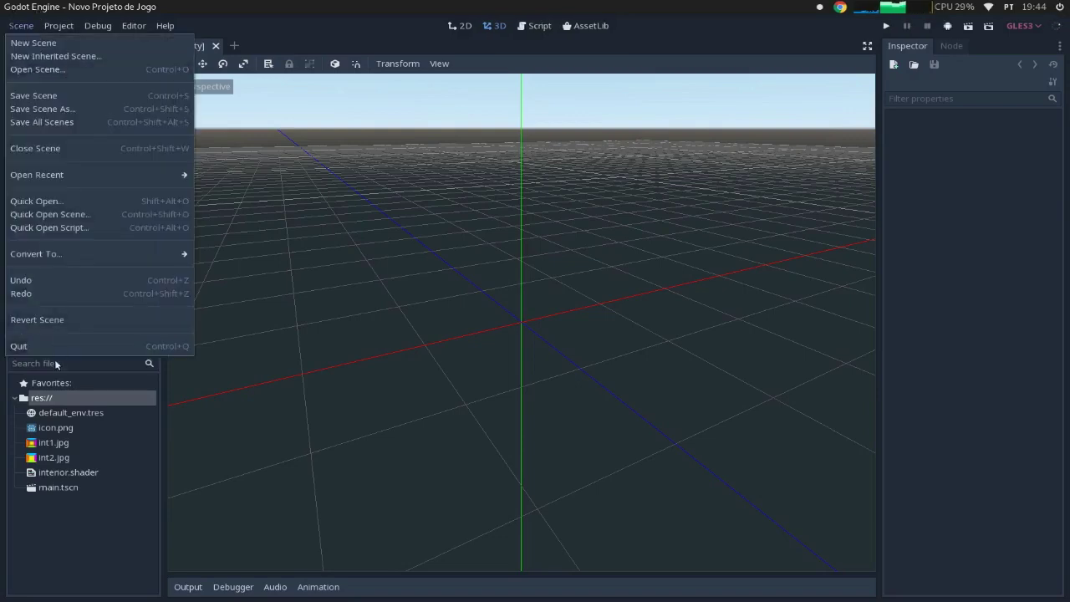
left_click(33, 344)
left_click(559, 319)
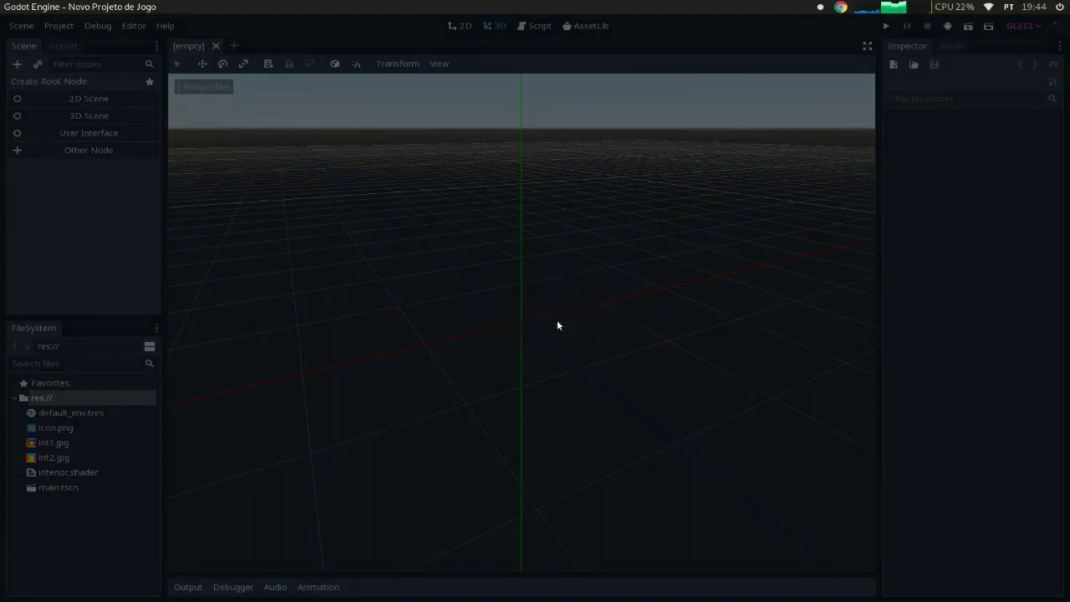
Launch Godot 3.1 custom again and open New Game Project from the grass/test3 folder
key("ctrl+space")
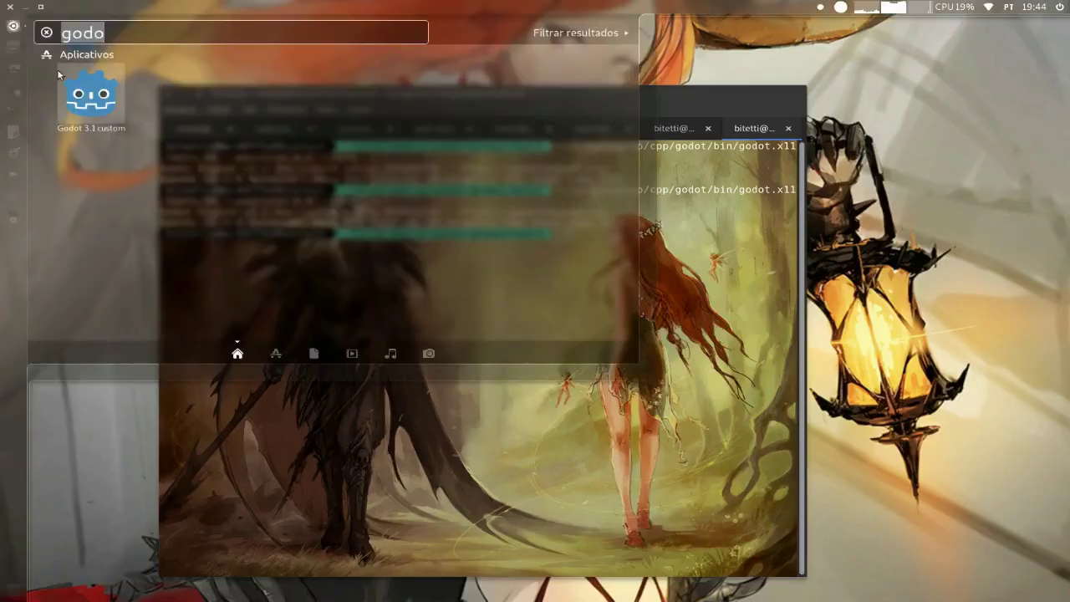
key("Return")
scroll(747, 175, "down", 6)
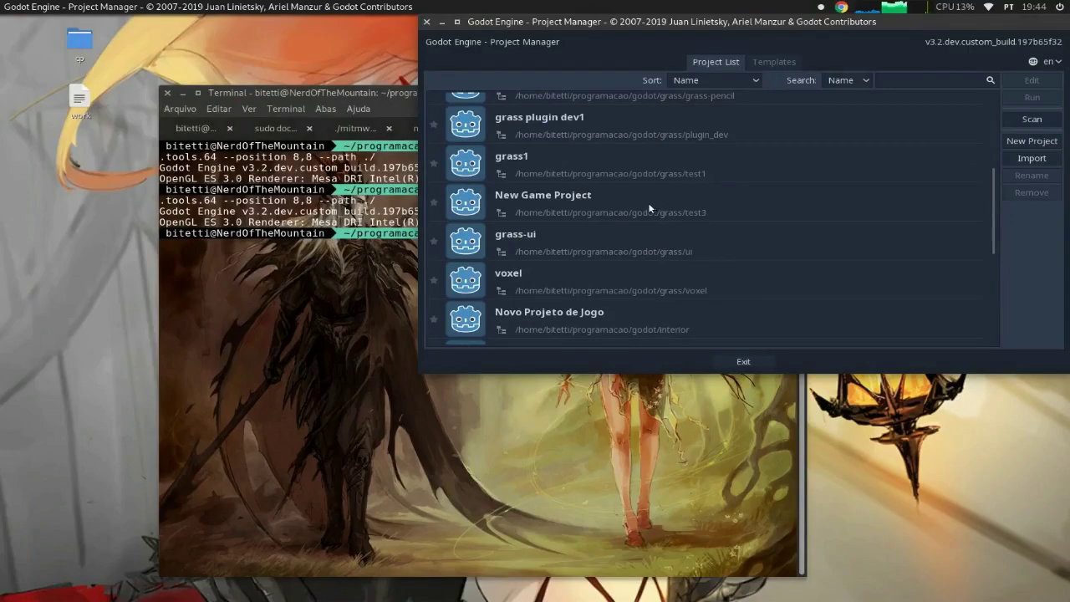
double_click(714, 205)
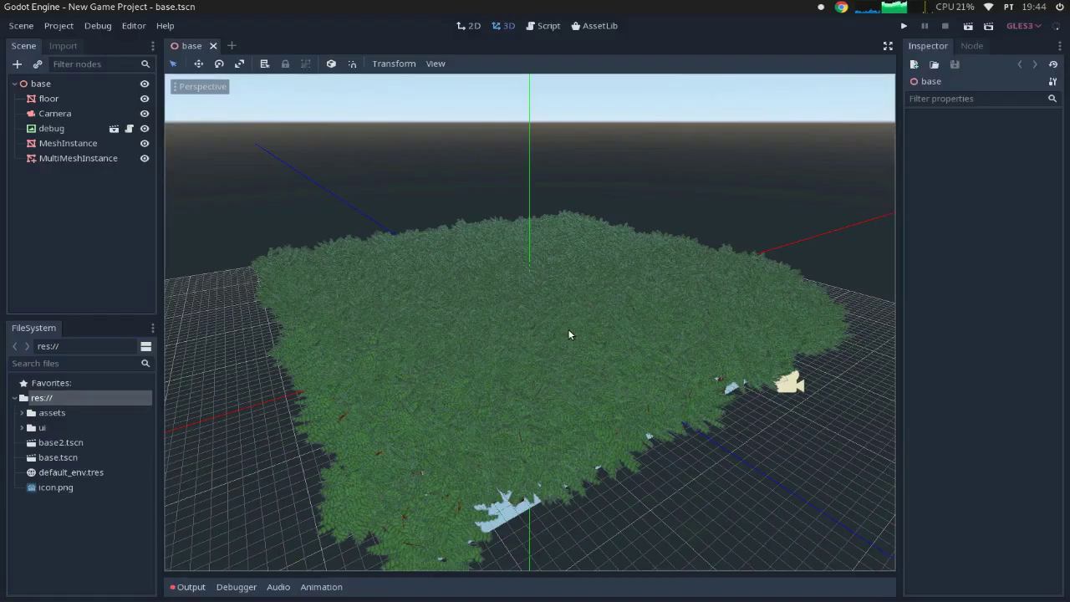
Examine the forest in the base scene from several angles, both close up and from far away
middle_click_drag(577, 318, 540, 296)
scroll(542, 299, "up", 5)
scroll(417, 299, "down", 6)
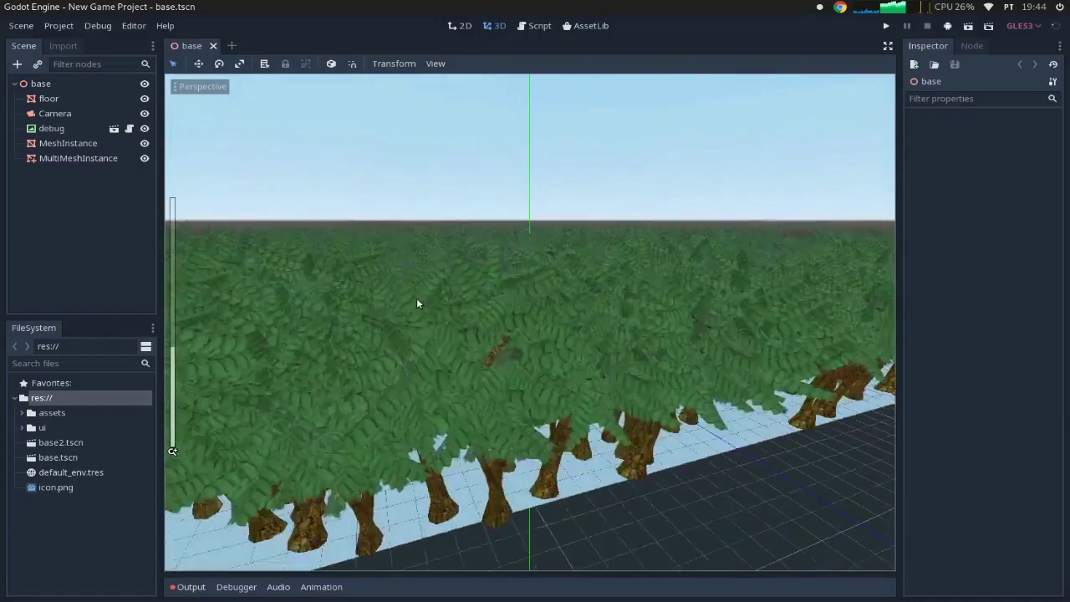
middle_click_drag(451, 329, 443, 302)
scroll(404, 306, "up", 3)
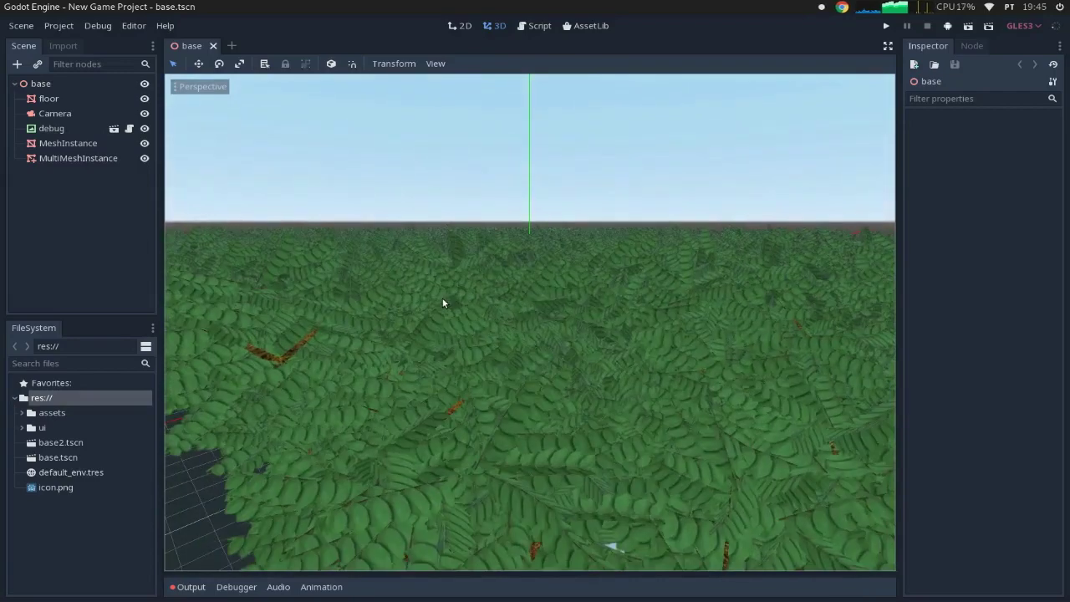
scroll(505, 259, "down", 5)
middle_click_drag(518, 358, 563, 337)
scroll(485, 351, "down", 3)
scroll(382, 368, "up", 2)
middle_click_drag(382, 368, 366, 423)
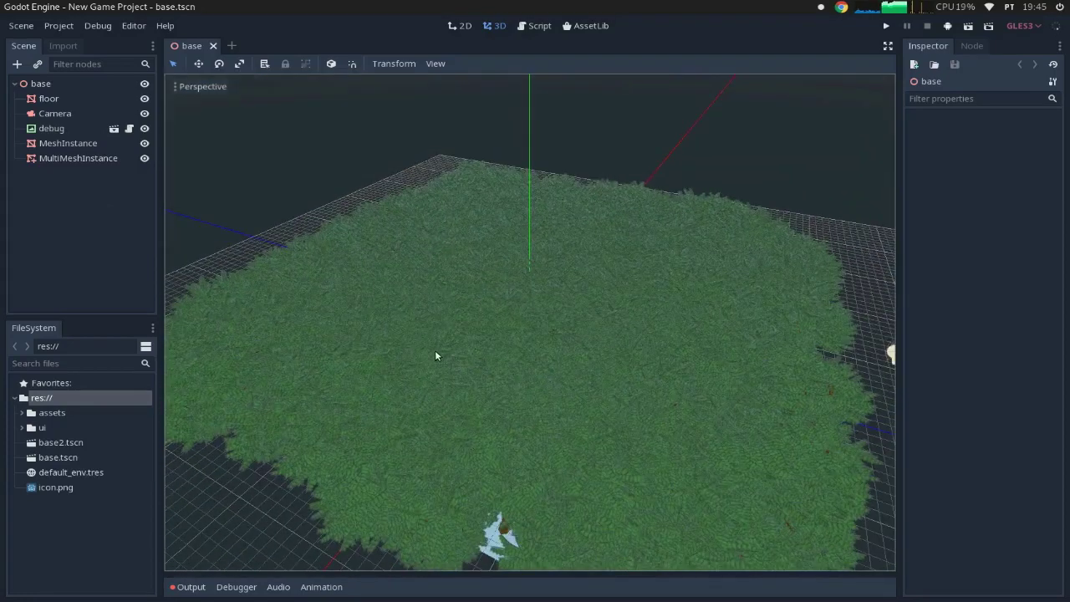
middle_click_drag(613, 308, 564, 310)
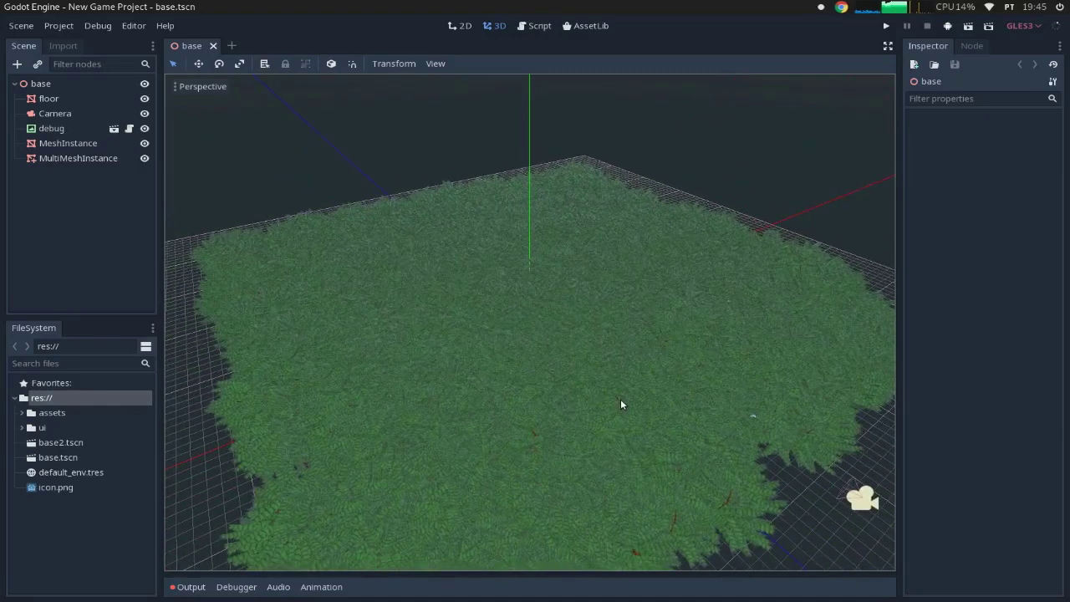
middle_click_drag(631, 387, 640, 350)
scroll(548, 364, "up", 3)
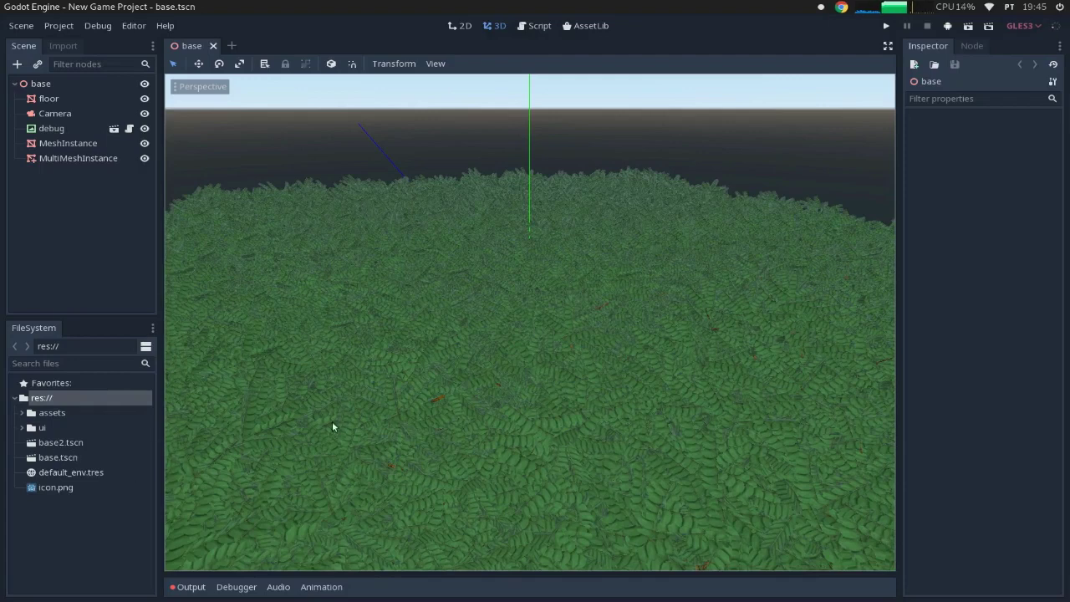
Open the base2.tscn scene and view its trees from a lower angle
left_click(57, 448)
double_click(57, 448)
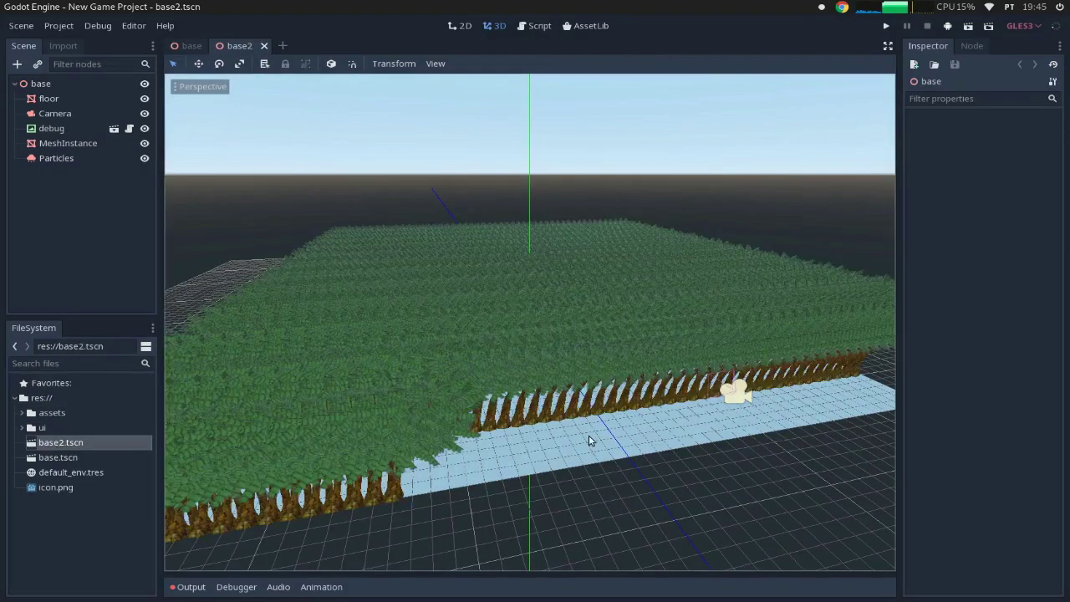
mouse_move(443, 404)
middle_mouse_down()
mouse_move(513, 407)
mouse_move(461, 397)
mouse_move(459, 411)
middle_mouse_up()
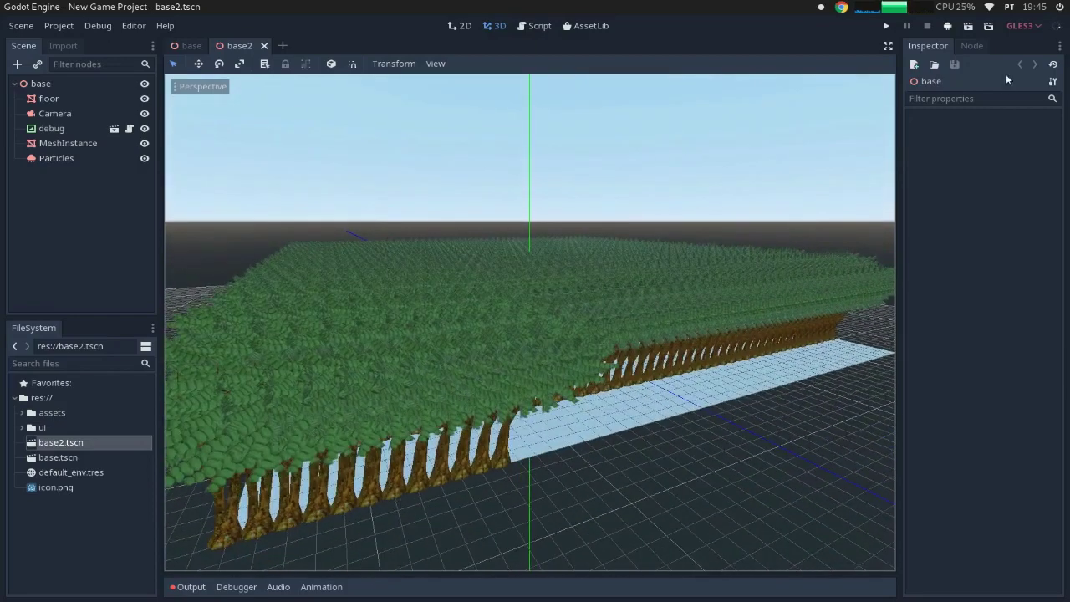
Open the Particles node's shader and highlight its whole vertex function
left_click(95, 156)
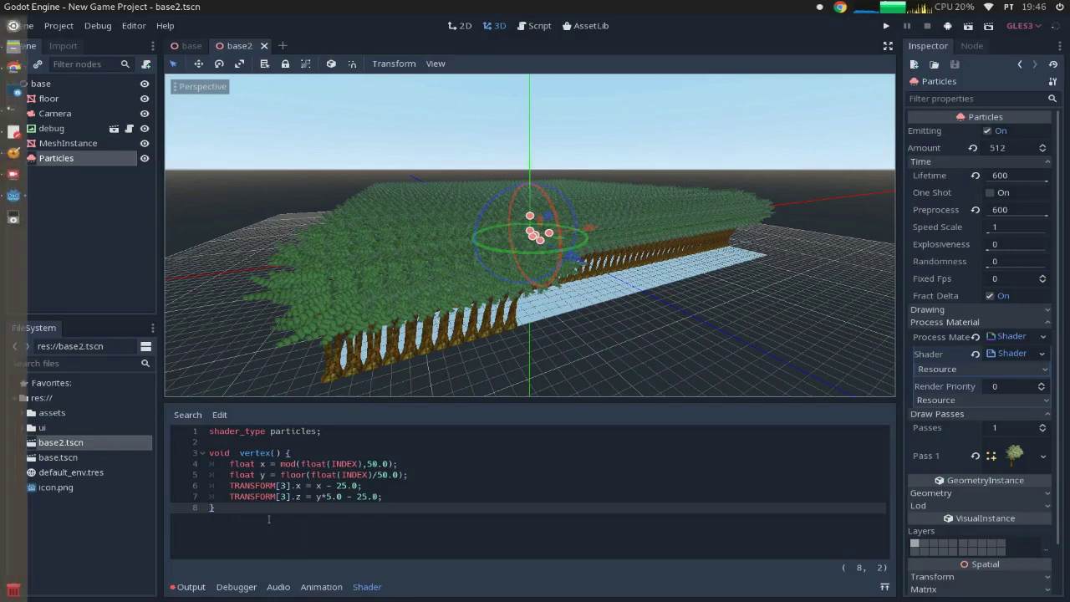
left_click_drag(269, 519, 209, 452)
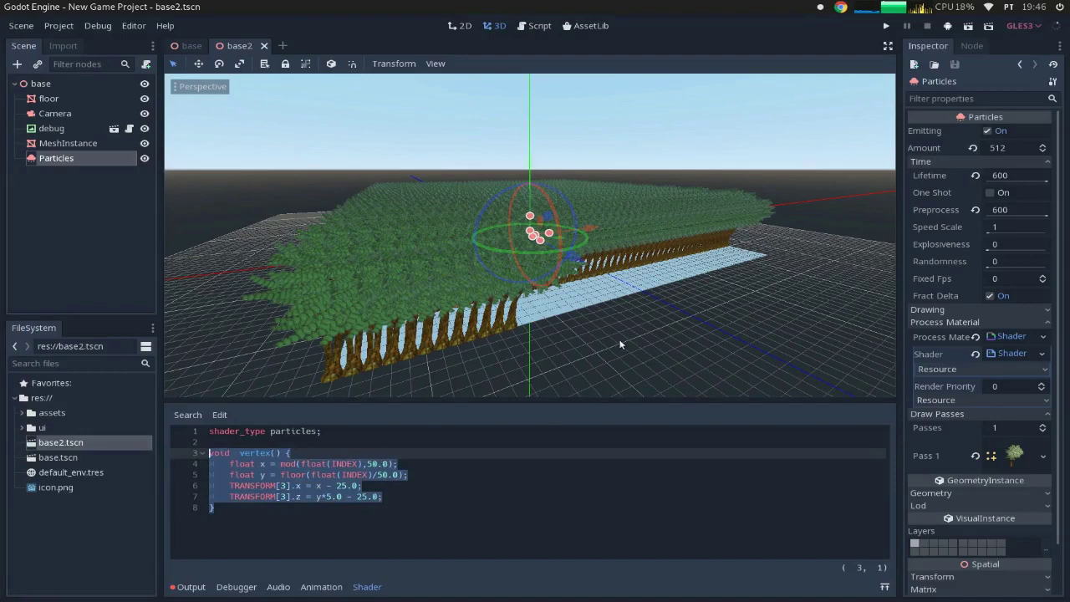
Examine the rows of trees placed by the particle shader from several sides, at trunk level and from above
middle_click_drag(619, 339, 596, 298)
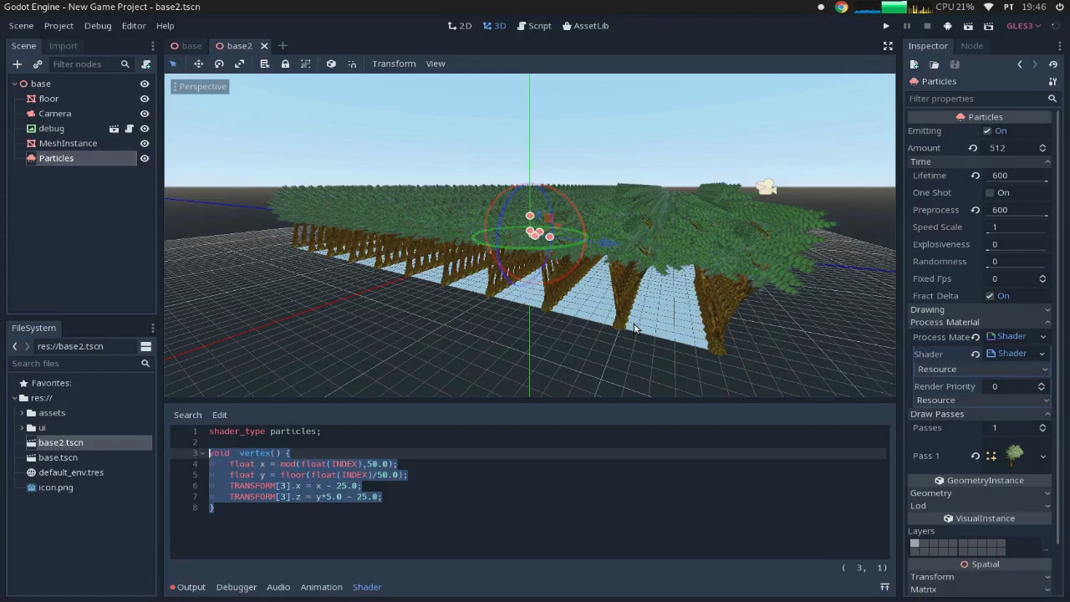
middle_click_drag(625, 307, 631, 276)
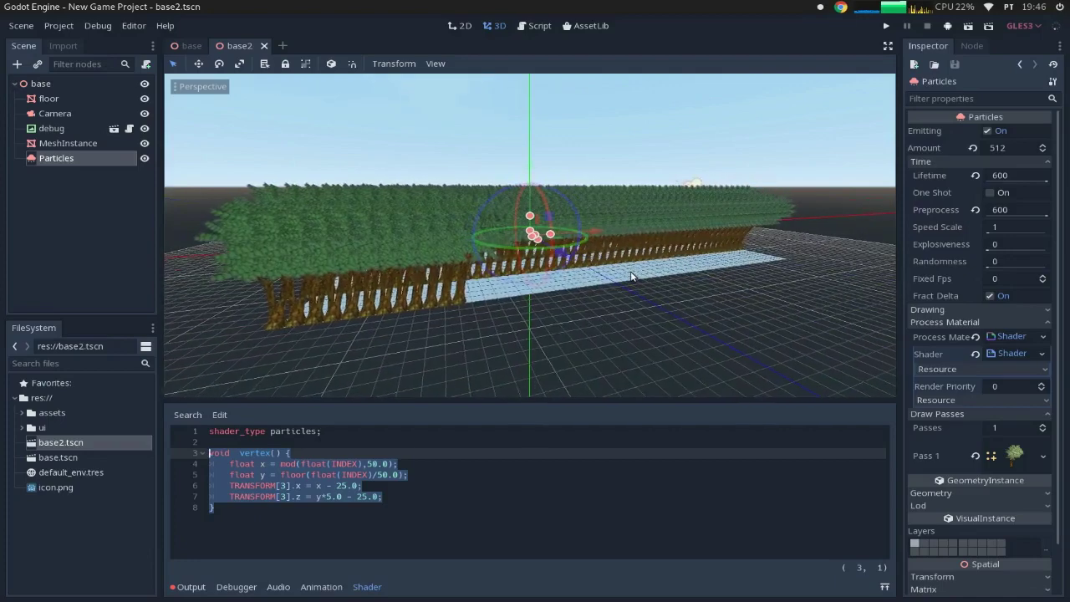
scroll(552, 301, "up", 10)
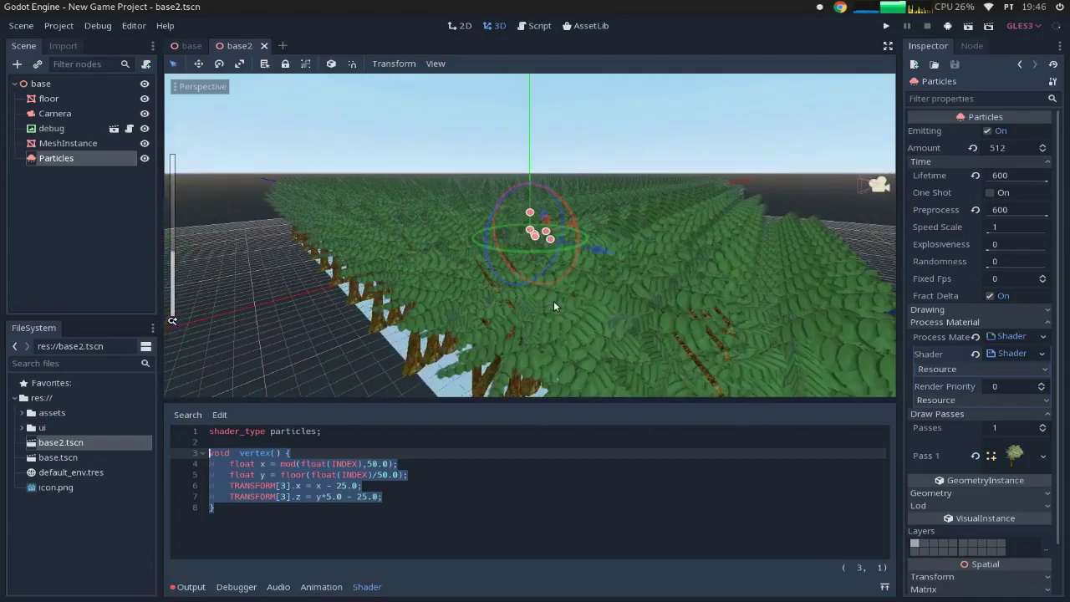
scroll(636, 283, "down", 8)
middle_click_drag(636, 282, 620, 320)
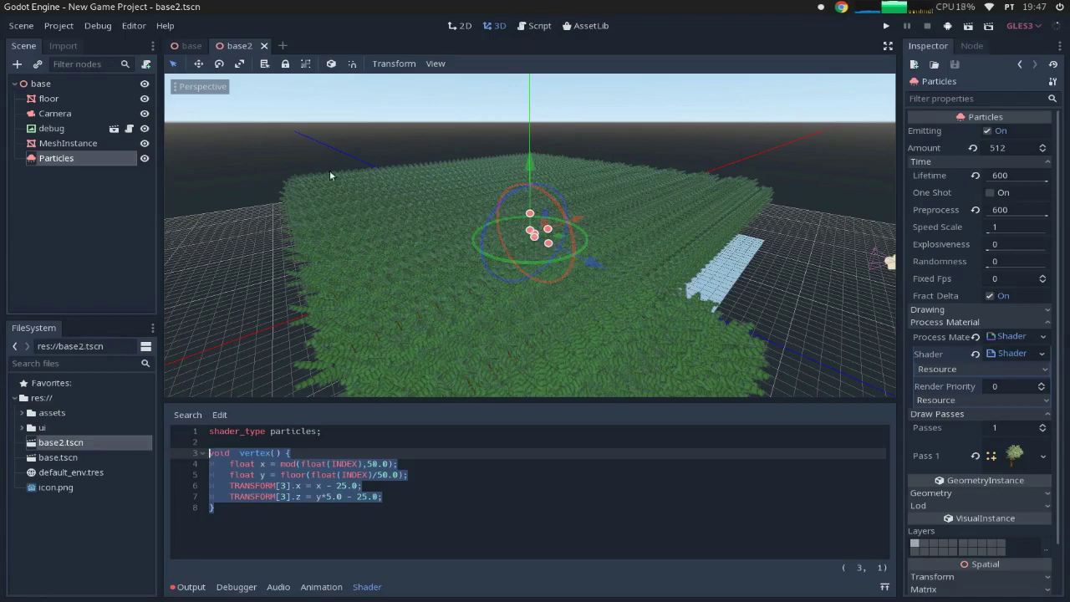
middle_click_drag(611, 294, 640, 278)
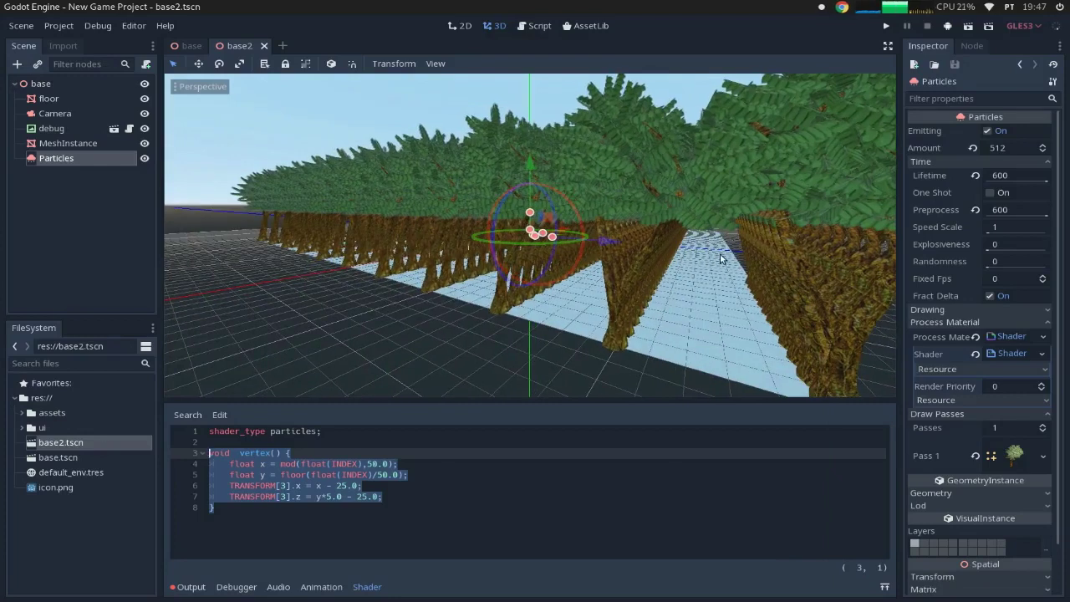
middle_click_drag(715, 259, 620, 292)
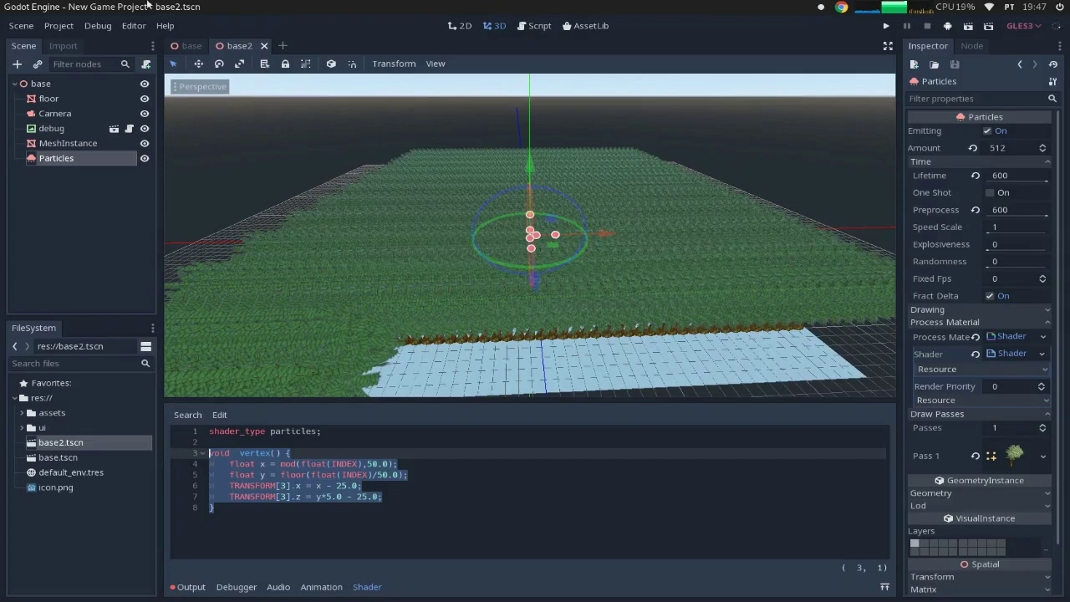
Quit the Godot editor and confirm the exit
left_click(10, 29)
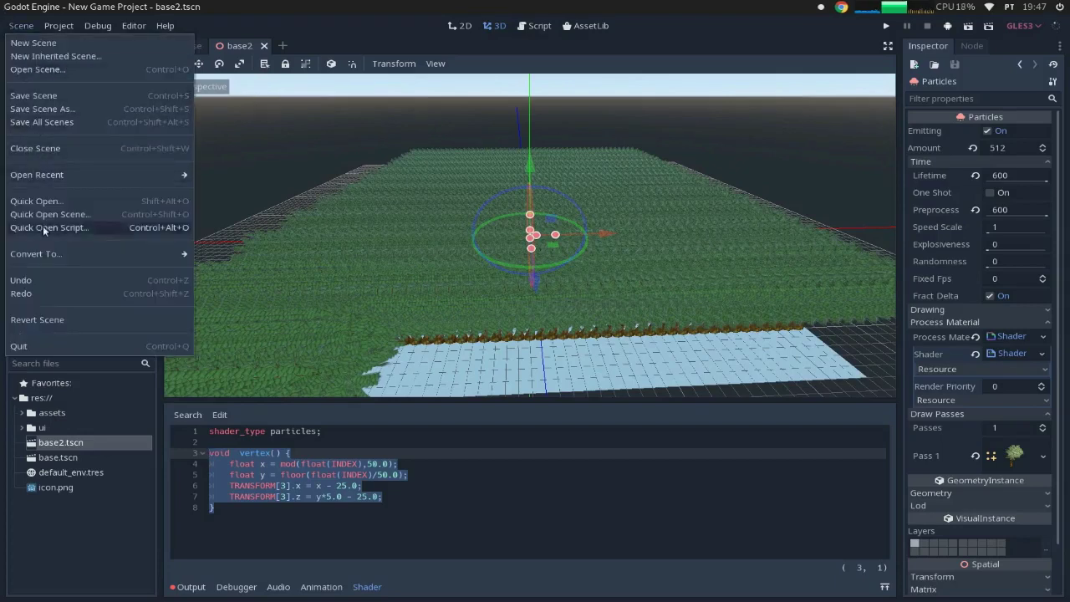
left_click(35, 346)
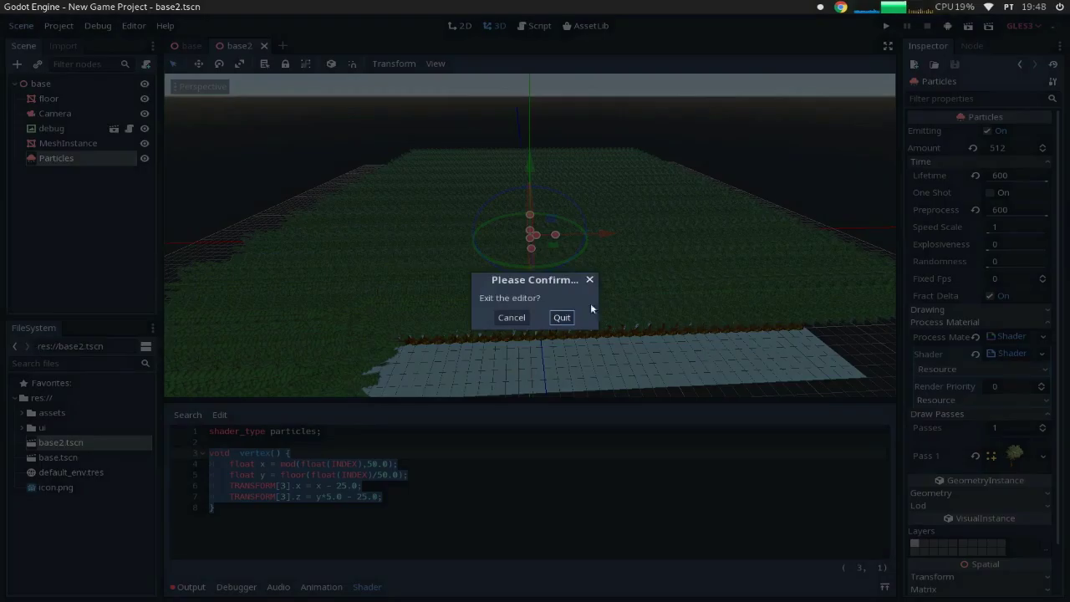
left_click(560, 316)
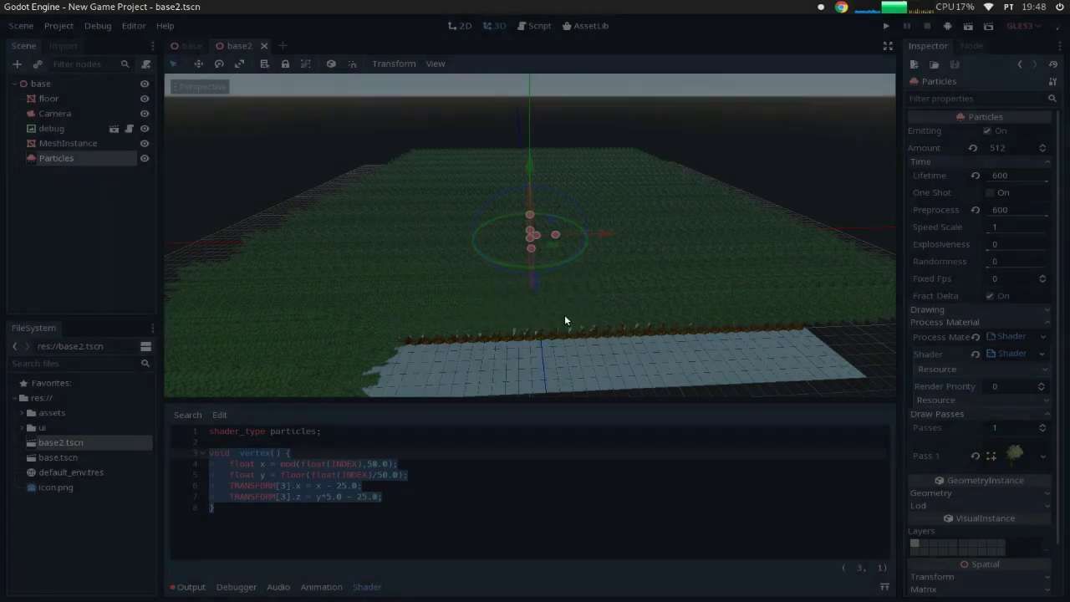